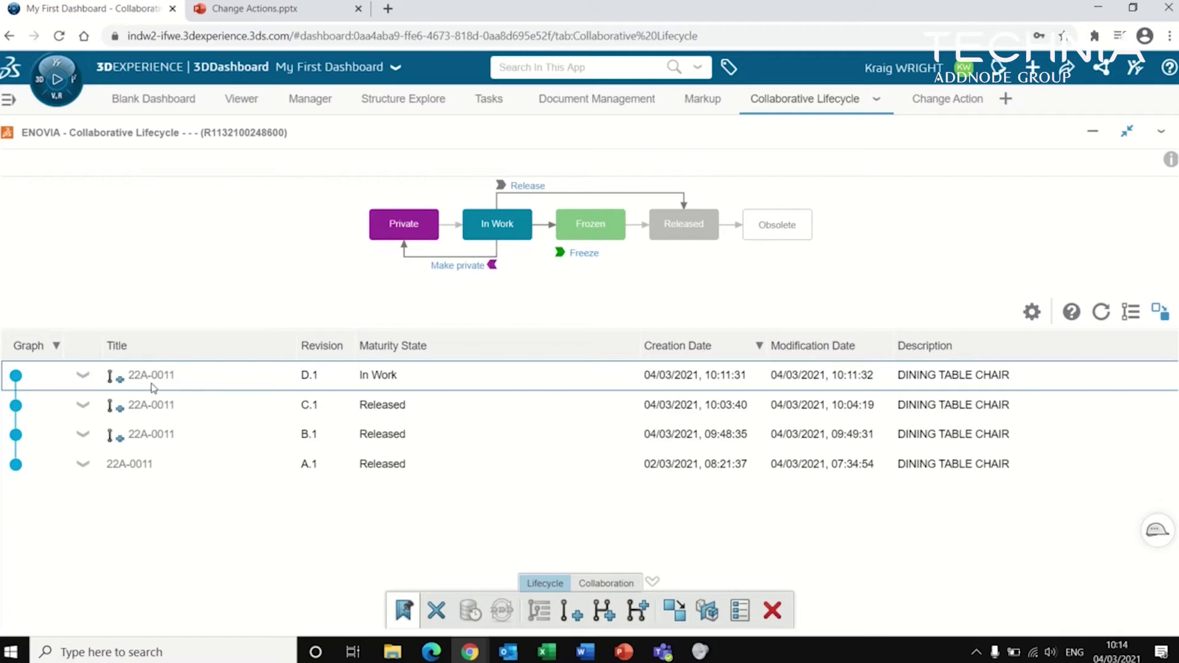
# Step: Select the 22A-0011 D.1 row to display its maturity lifecycle graph
pyautogui.click(223, 381)
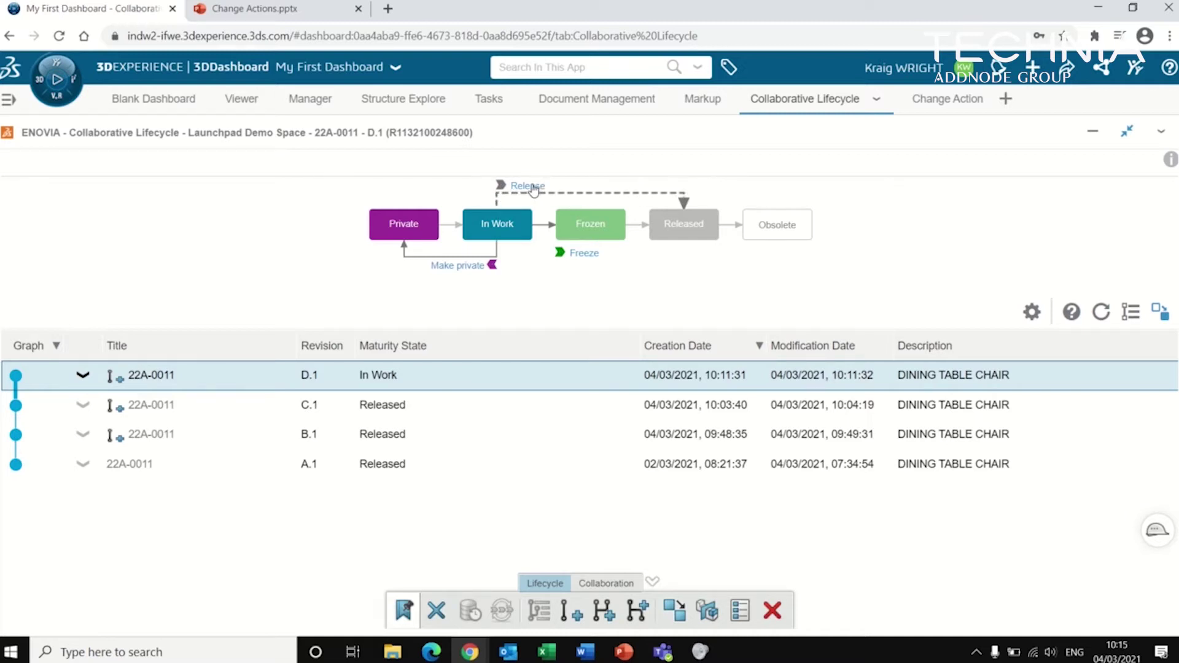
# Step: Promote revision D.1 of 22A-0011 from In Work to Released
pyautogui.click(535, 188)
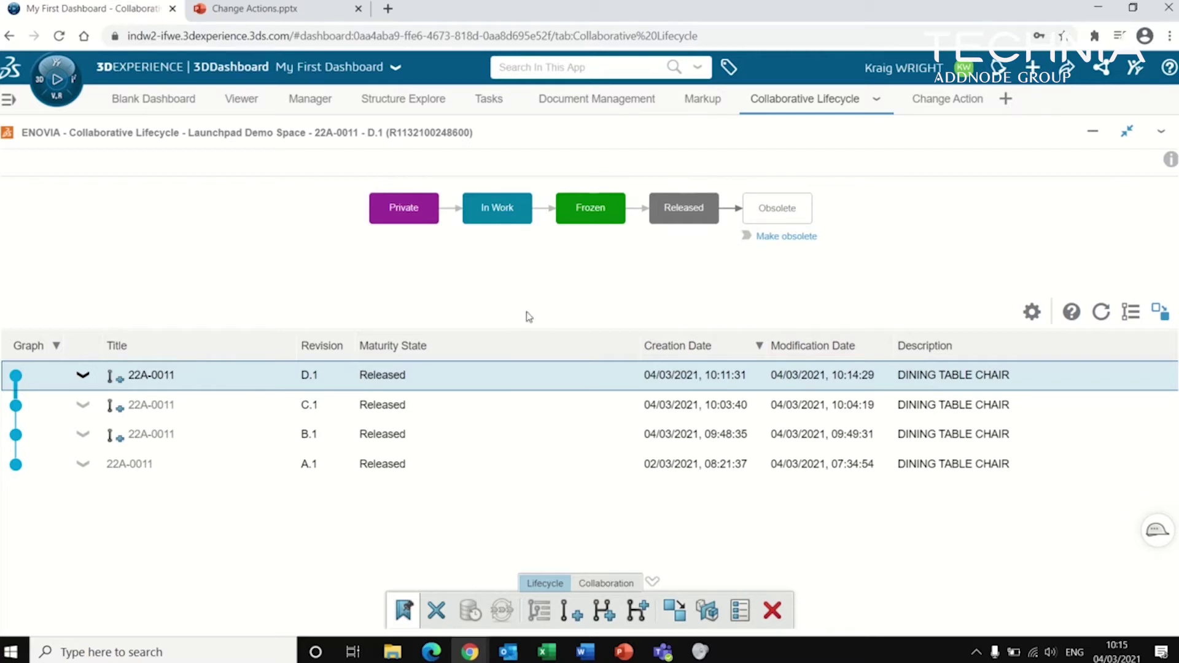
# Step: Switch to the Change Action app showing the three existing change actions
pyautogui.click(953, 100)
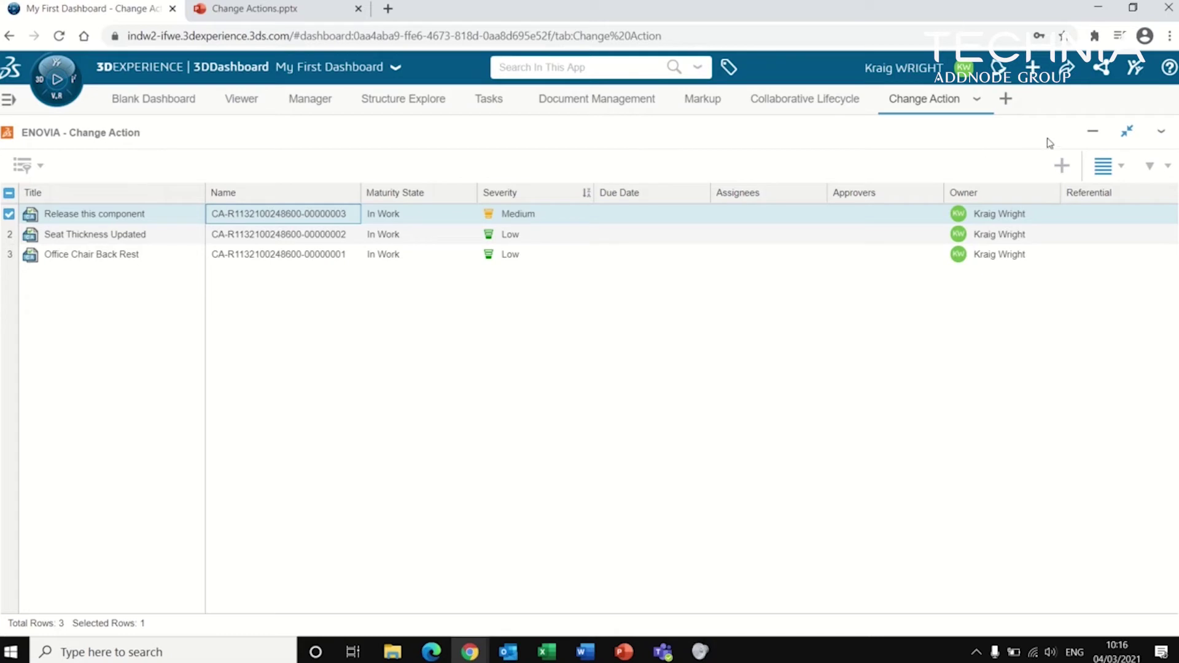
# Step: Create change action 'Please update and release', described 'Update thickness', High severity, and begin work
pyautogui.click(1062, 163)
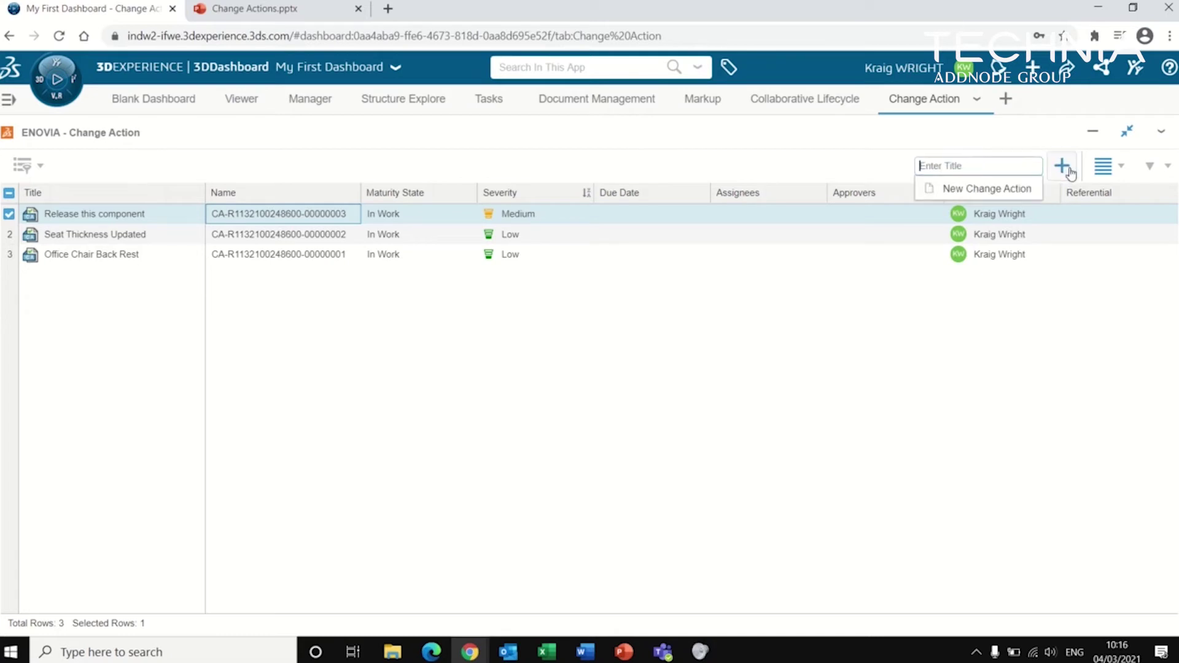
pyautogui.click(999, 188)
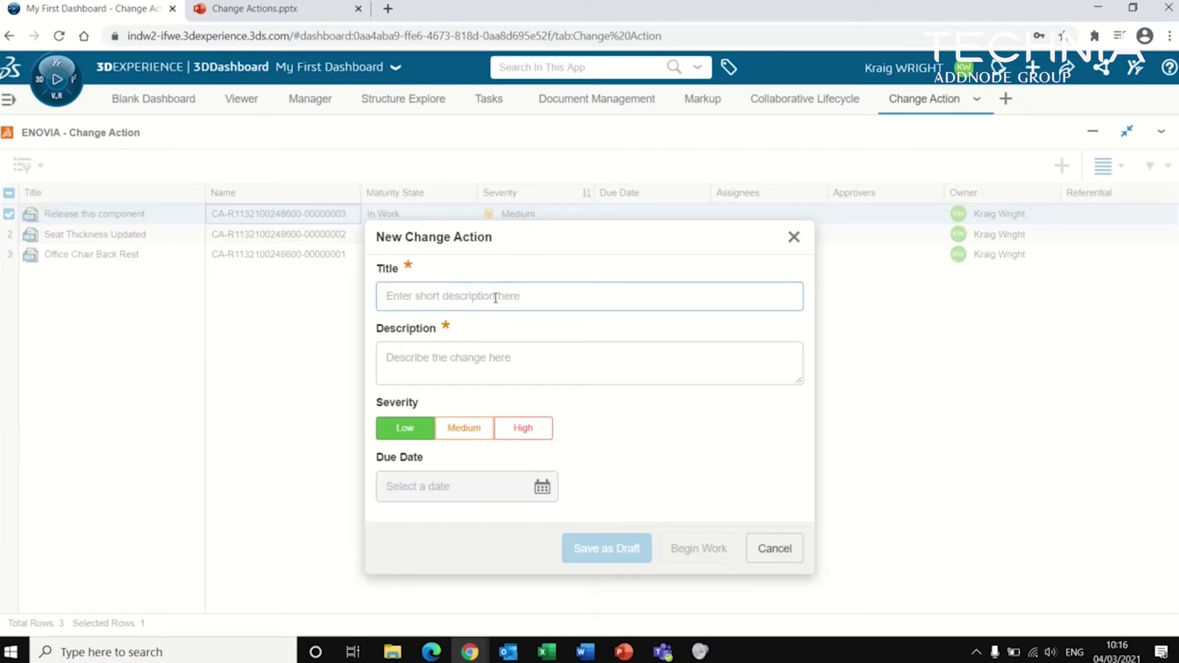
pyautogui.write('PLANE')
pyautogui.press('BackSpace')
pyautogui.press('BackSpace')
pyautogui.press('BackSpace')
pyautogui.write('lease update and release')
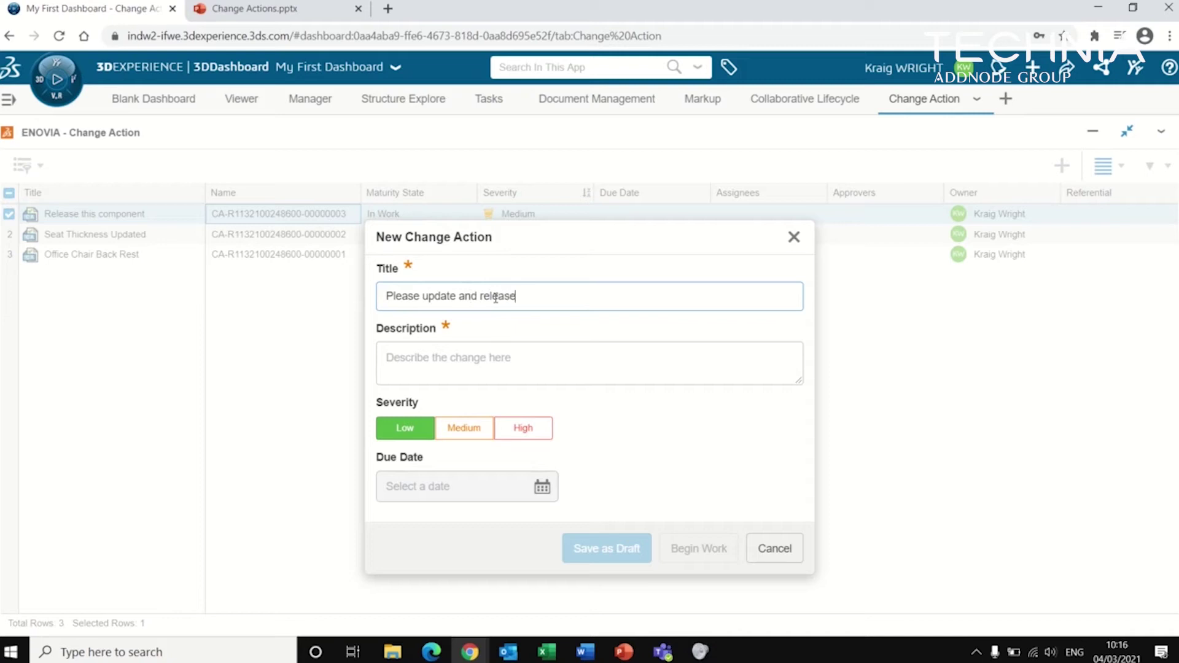
pyautogui.press('Tab')
pyautogui.write('Upda')
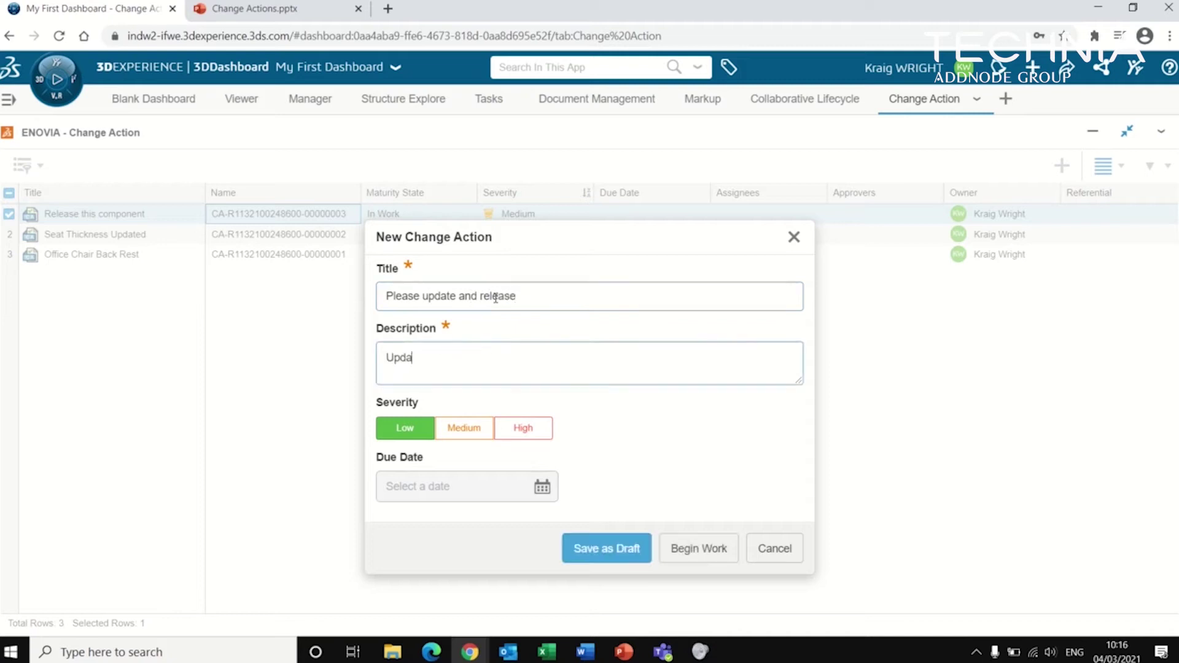
pyautogui.write('te thickness')
pyautogui.click(522, 428)
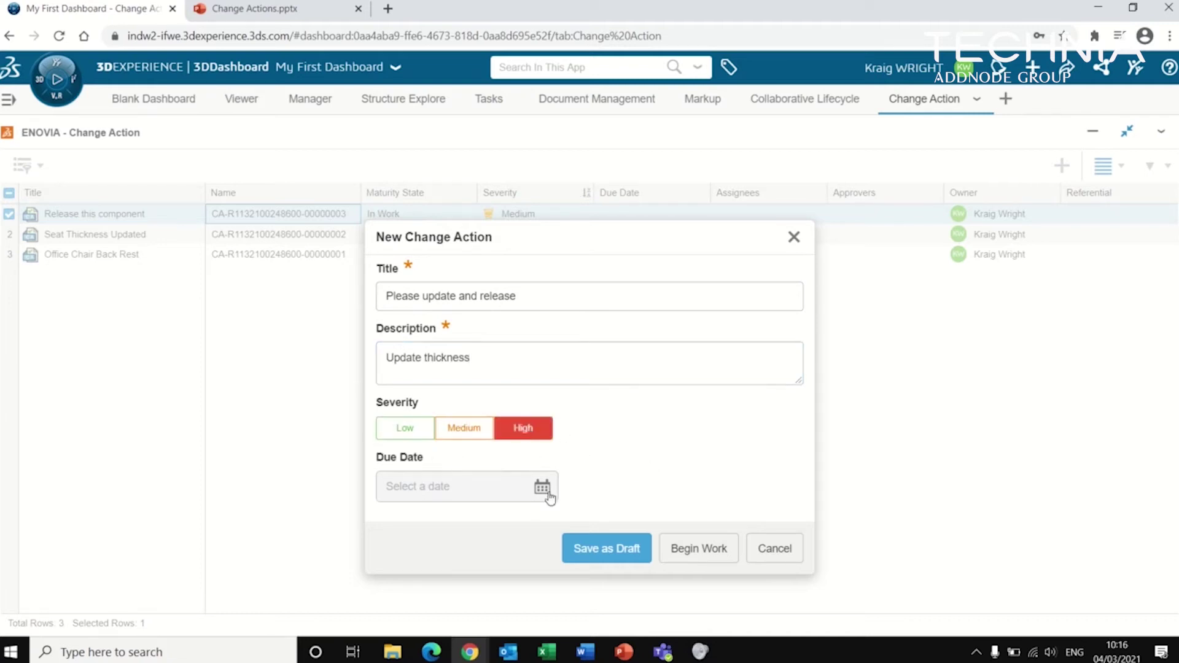
pyautogui.click(697, 546)
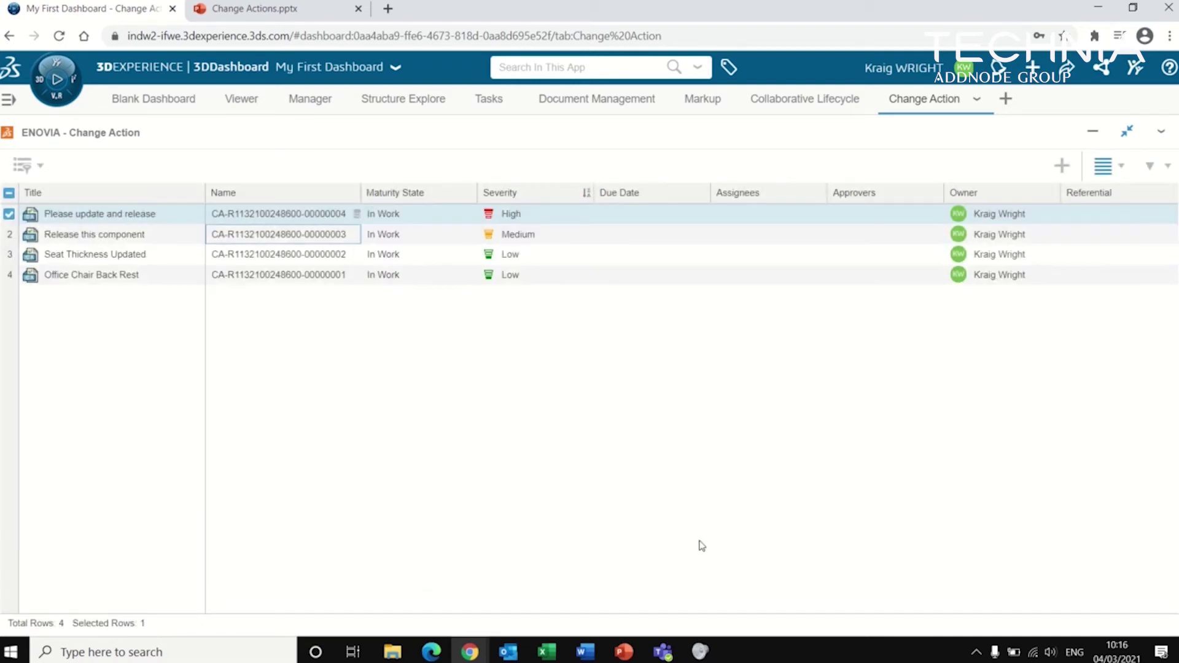
# Step: Open the Properties view of the 'Please update and release' change action
pyautogui.click(566, 218)
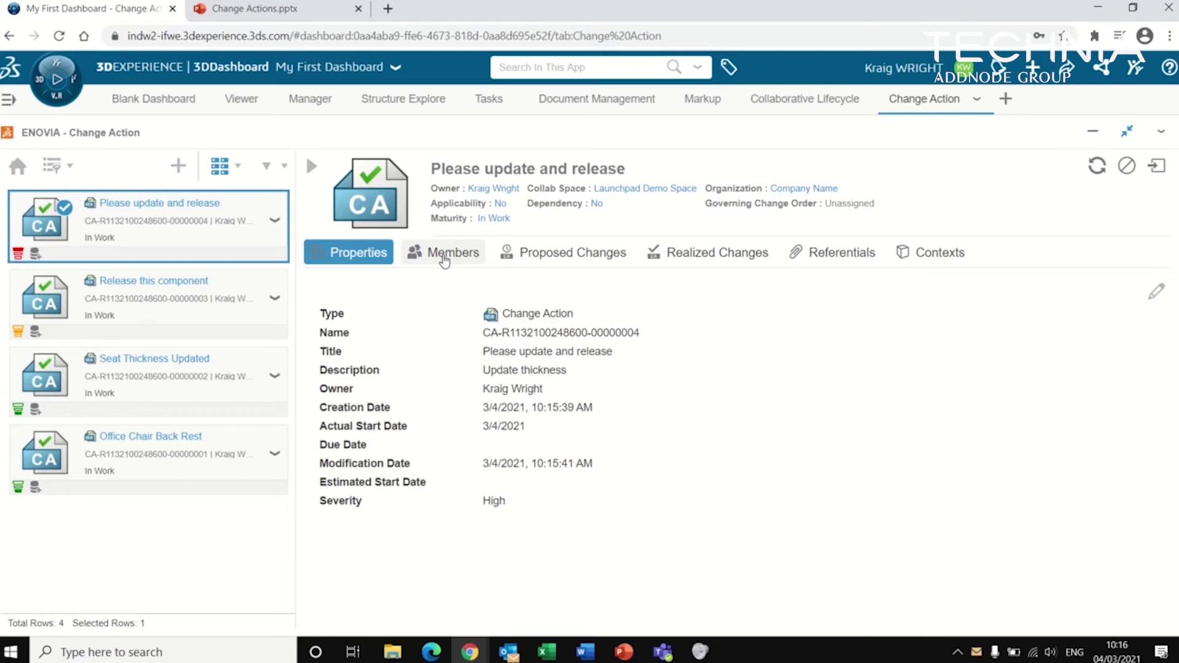
# Step: Open the Members tab and cancel the add-members form, leaving only the owner
pyautogui.click(445, 257)
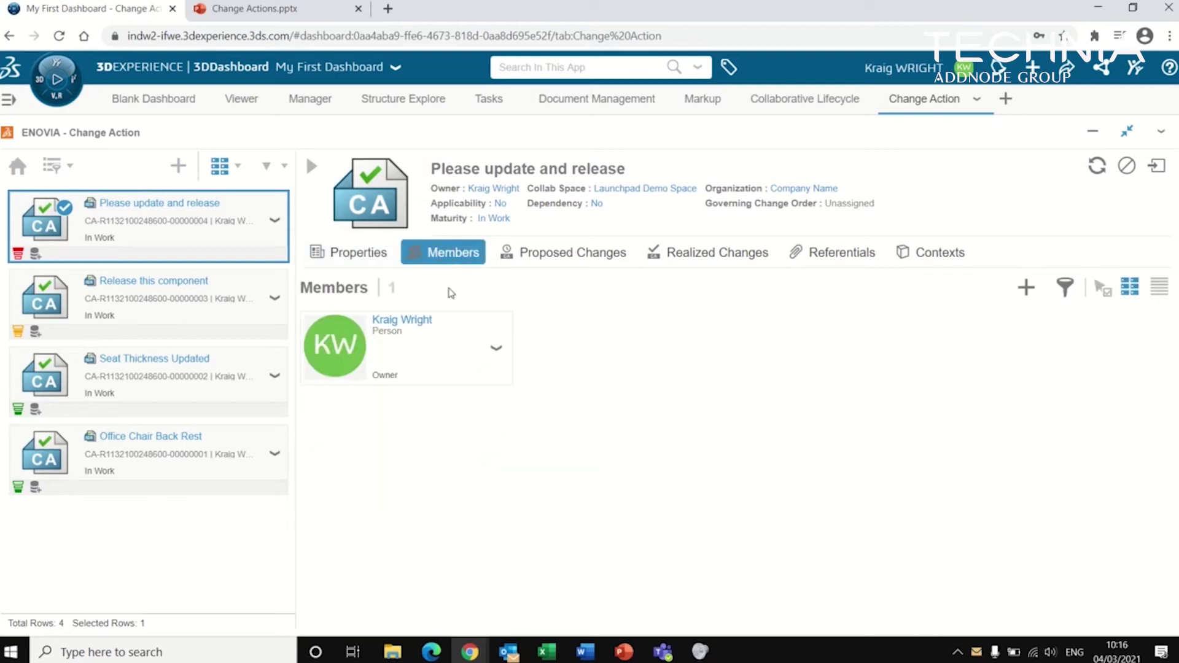
pyautogui.click(1025, 288)
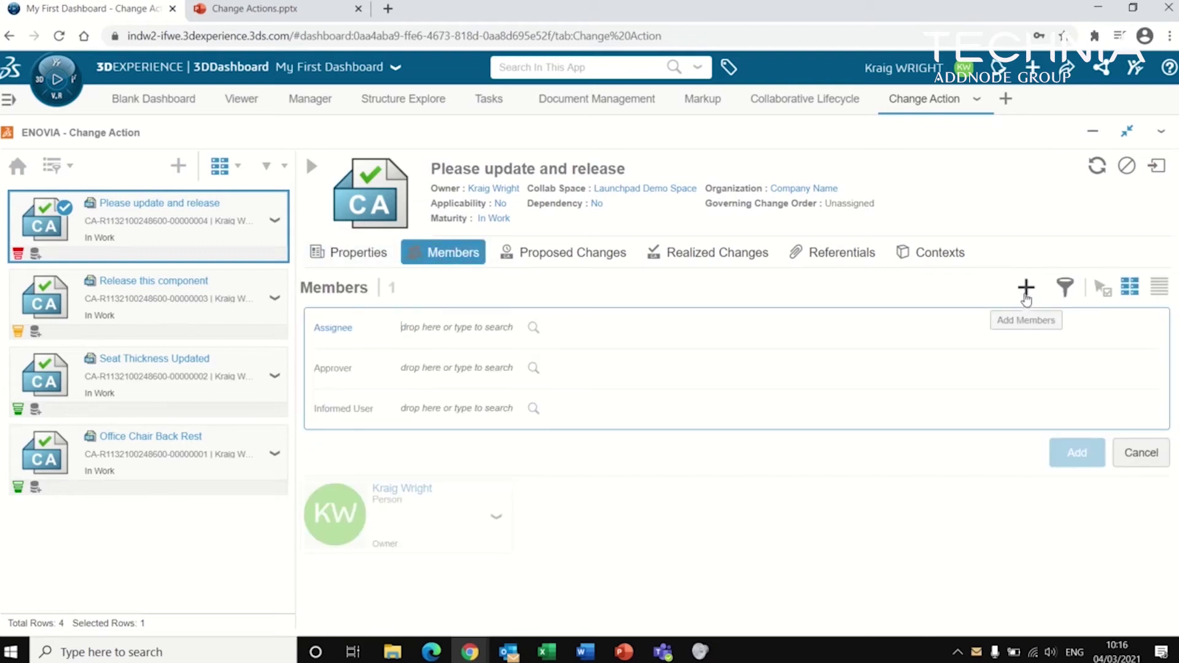
pyautogui.click(406, 408)
pyautogui.click(1140, 452)
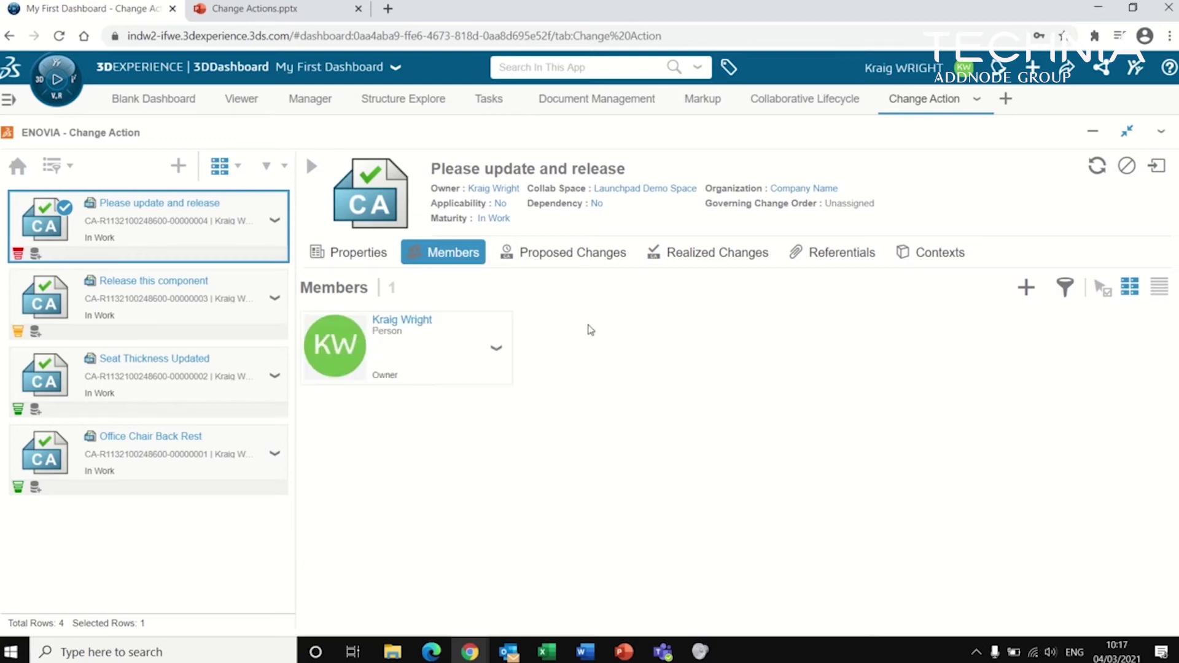
# Step: Start a proposed change with Physical Product 21A-0018 A.1 as the proposed object
pyautogui.click(571, 263)
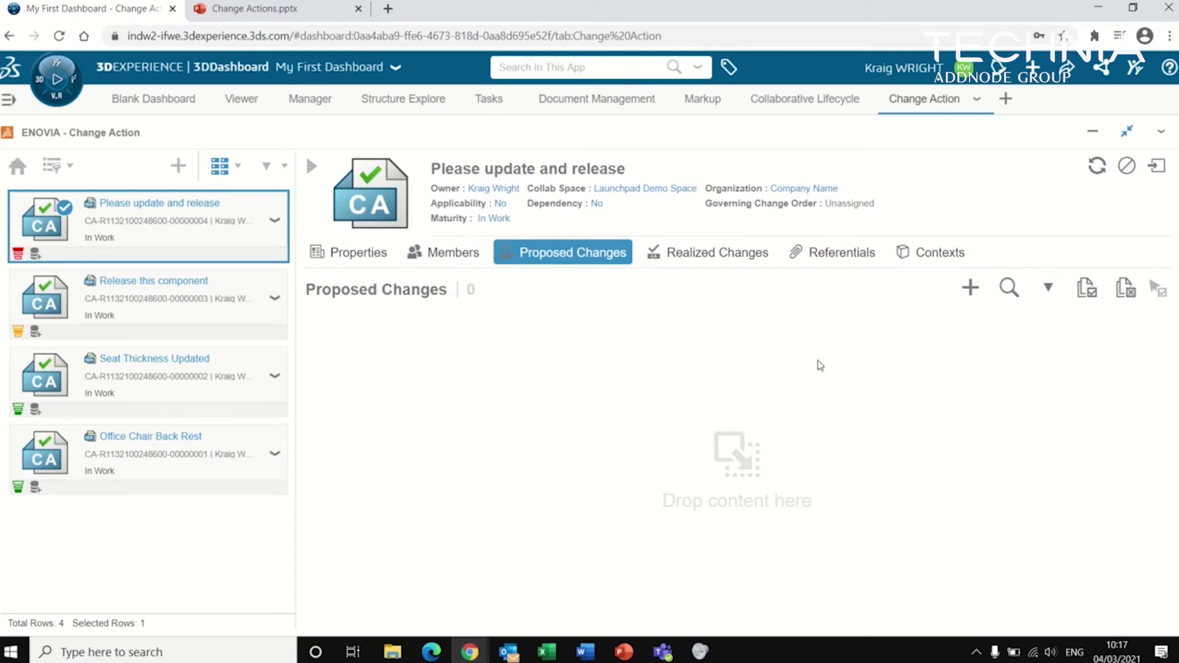
pyautogui.click(970, 287)
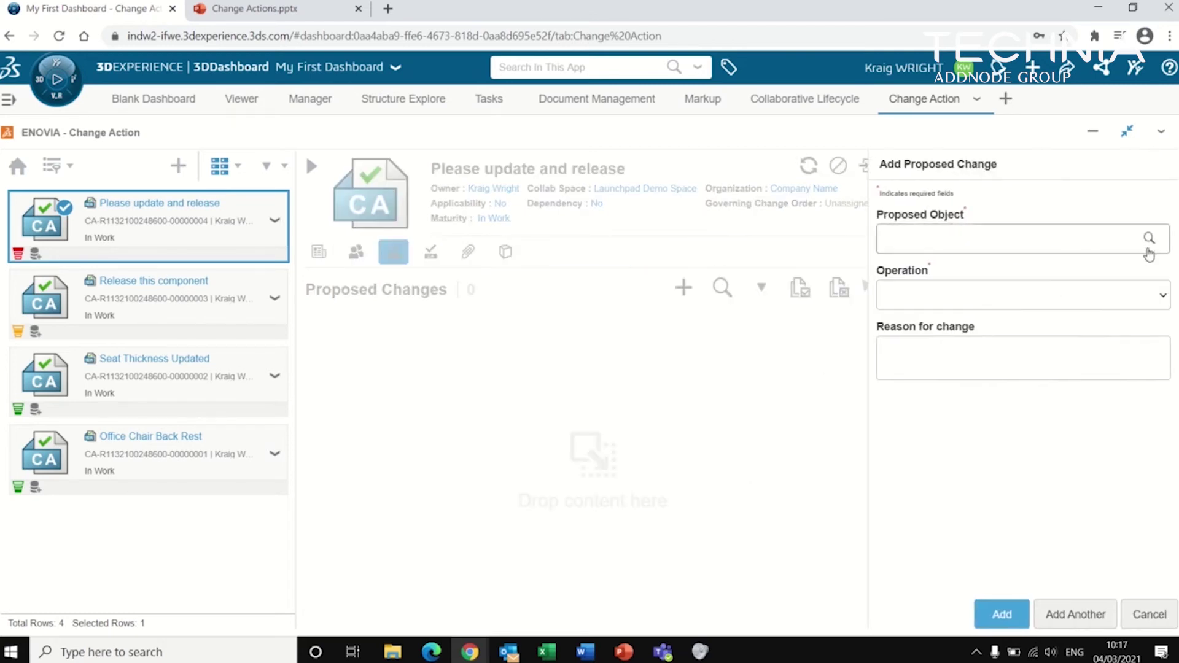
pyautogui.click(1149, 240)
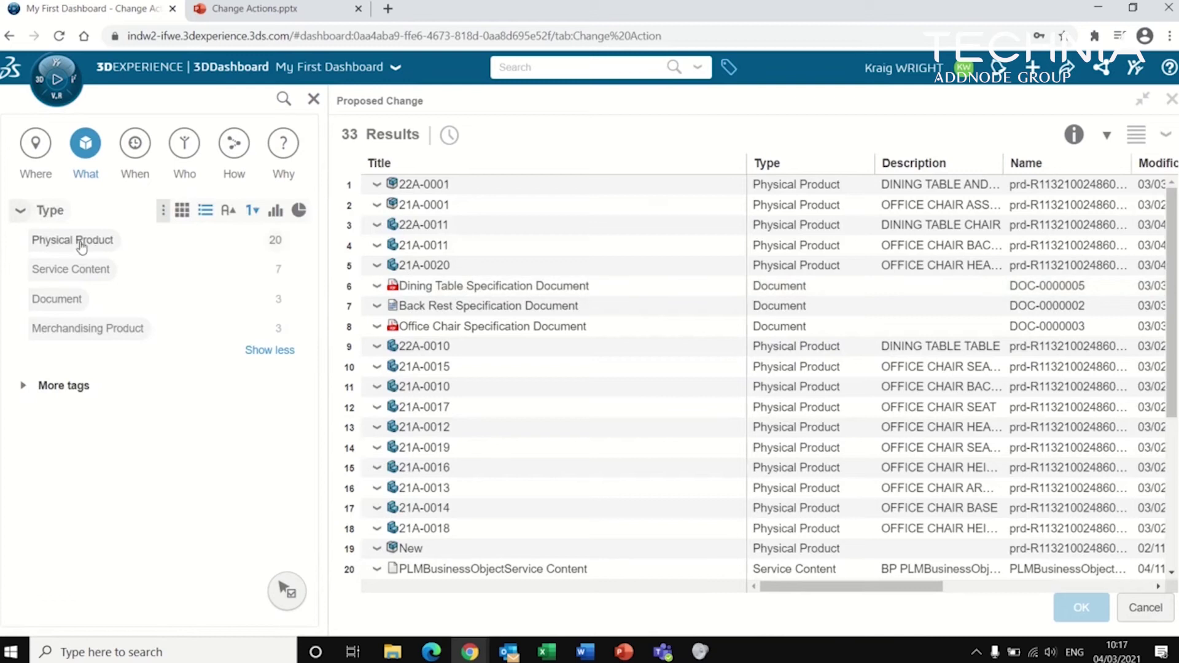
pyautogui.click(87, 251)
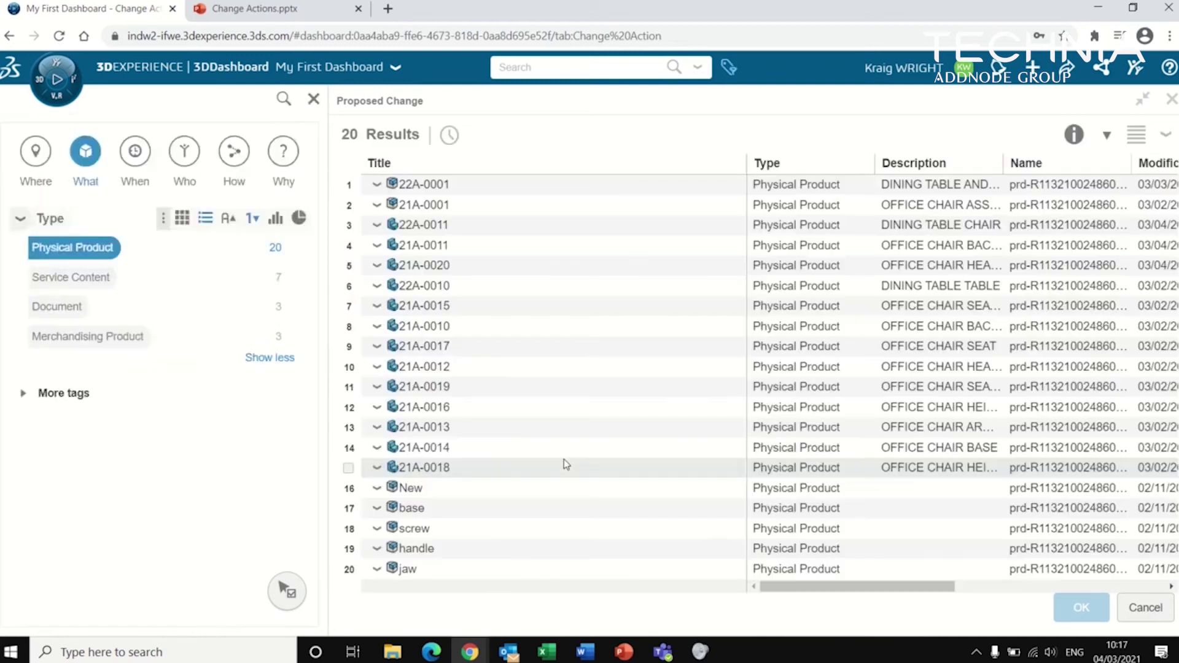
pyautogui.moveTo(657, 478); pyautogui.dragTo(972, 239)
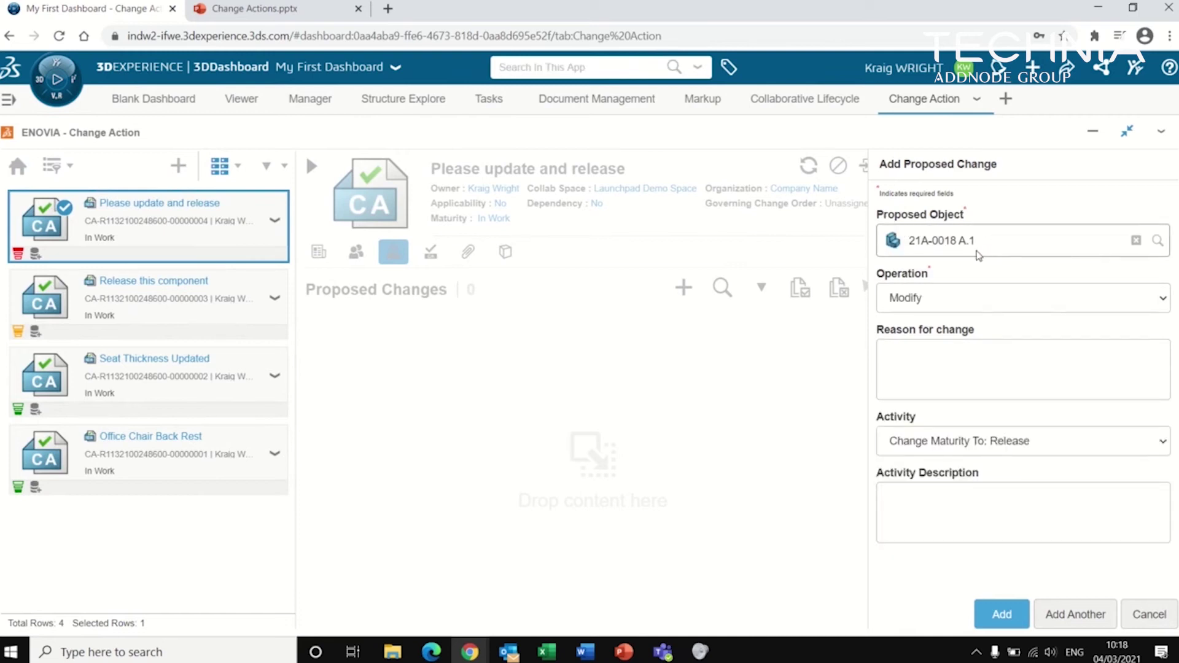
# Step: Add 21A-0018 A.1 as a Modify proposed change with reason 'Thickness to thin.'
pyautogui.click(955, 305)
pyautogui.click(924, 348)
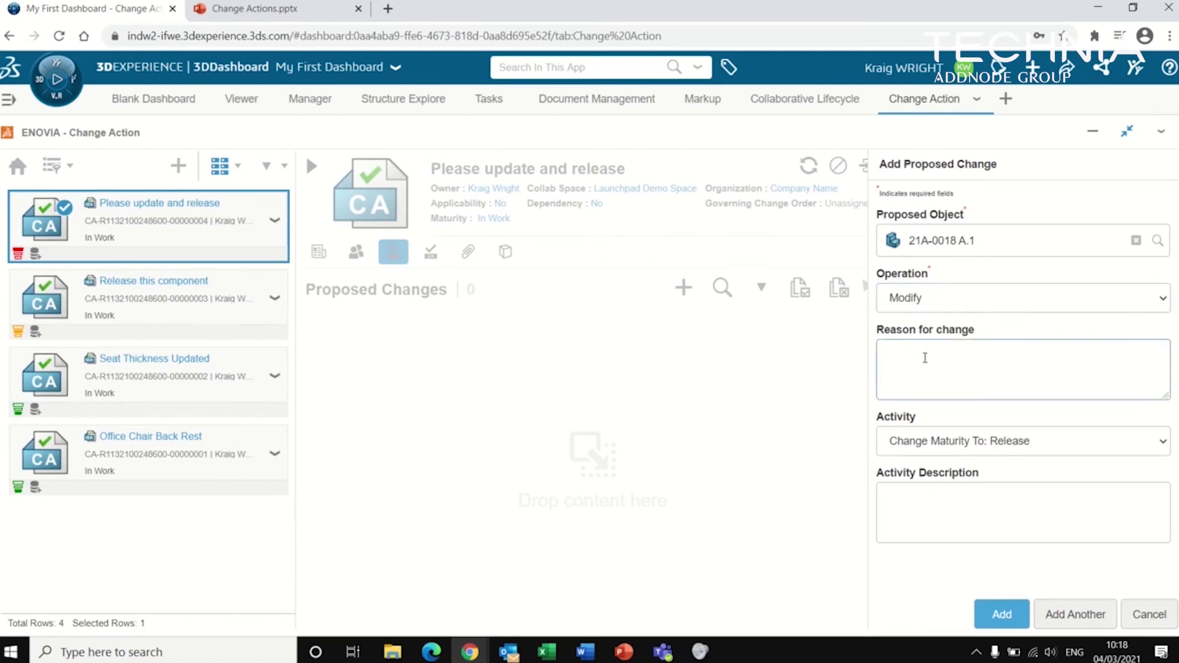
pyautogui.write('Thickness to think')
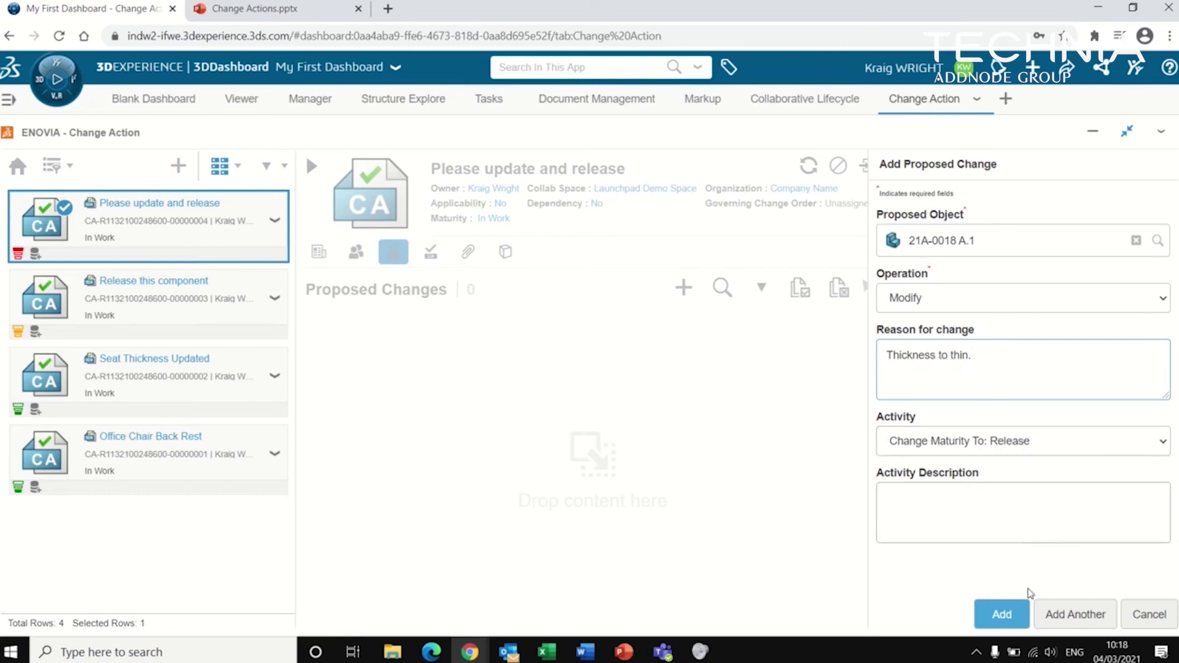
pyautogui.click(1013, 615)
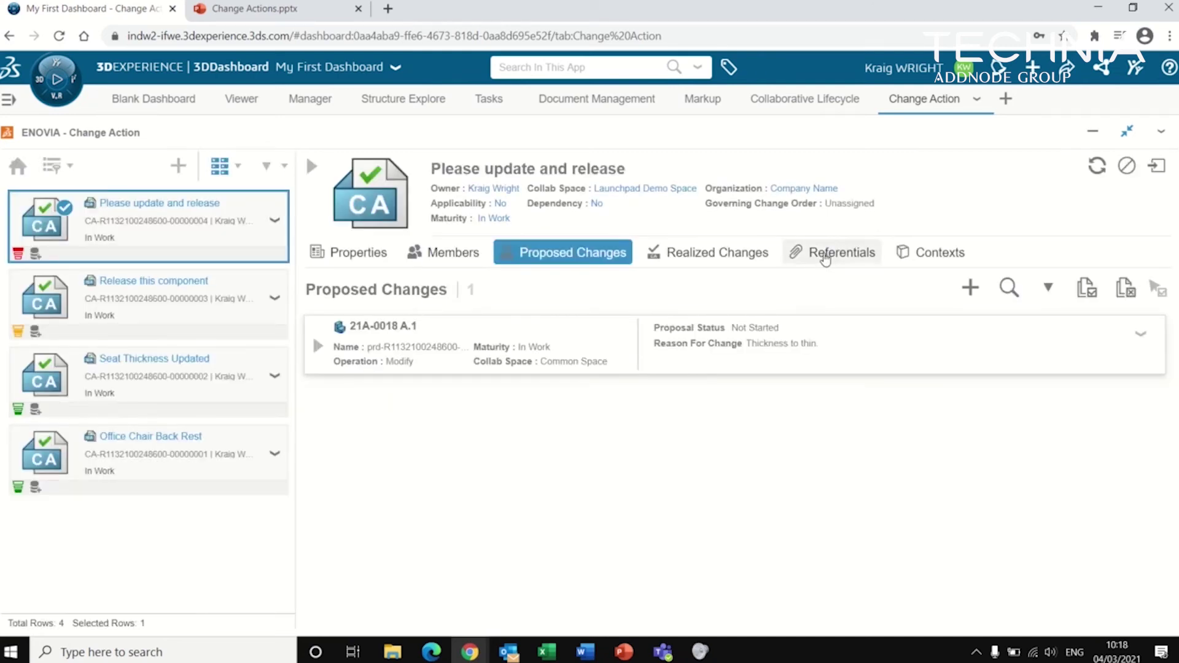
# Step: Check the empty Referentials tab, then return to Members and dismiss the owner's role choices
pyautogui.click(826, 259)
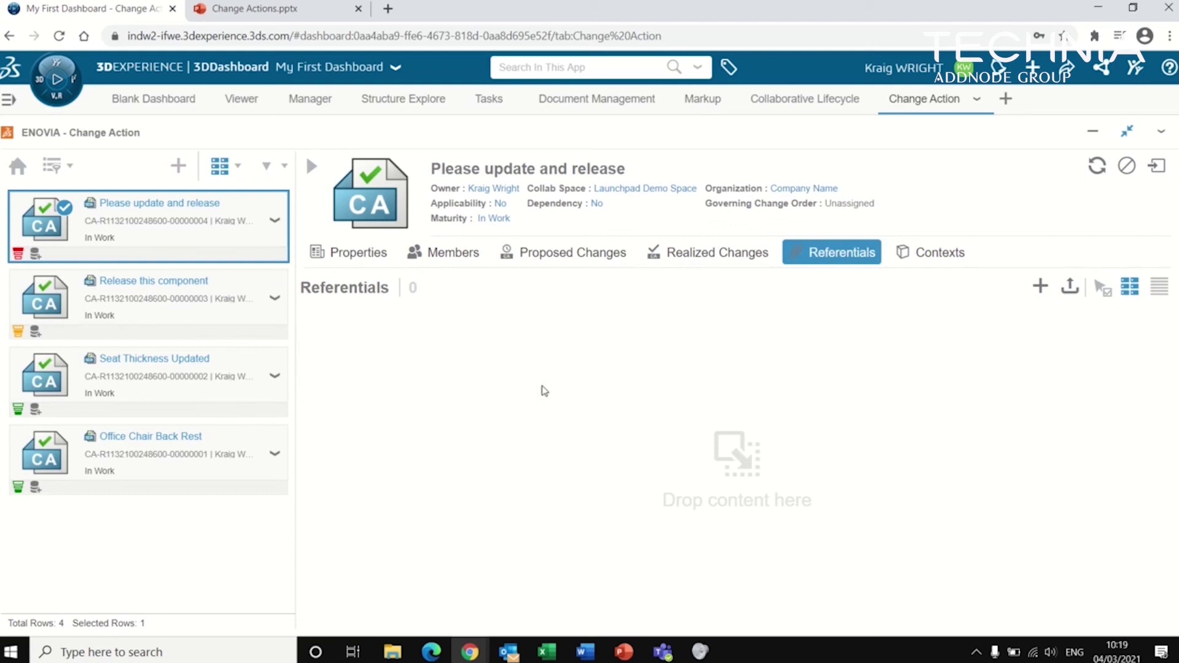
pyautogui.click(452, 261)
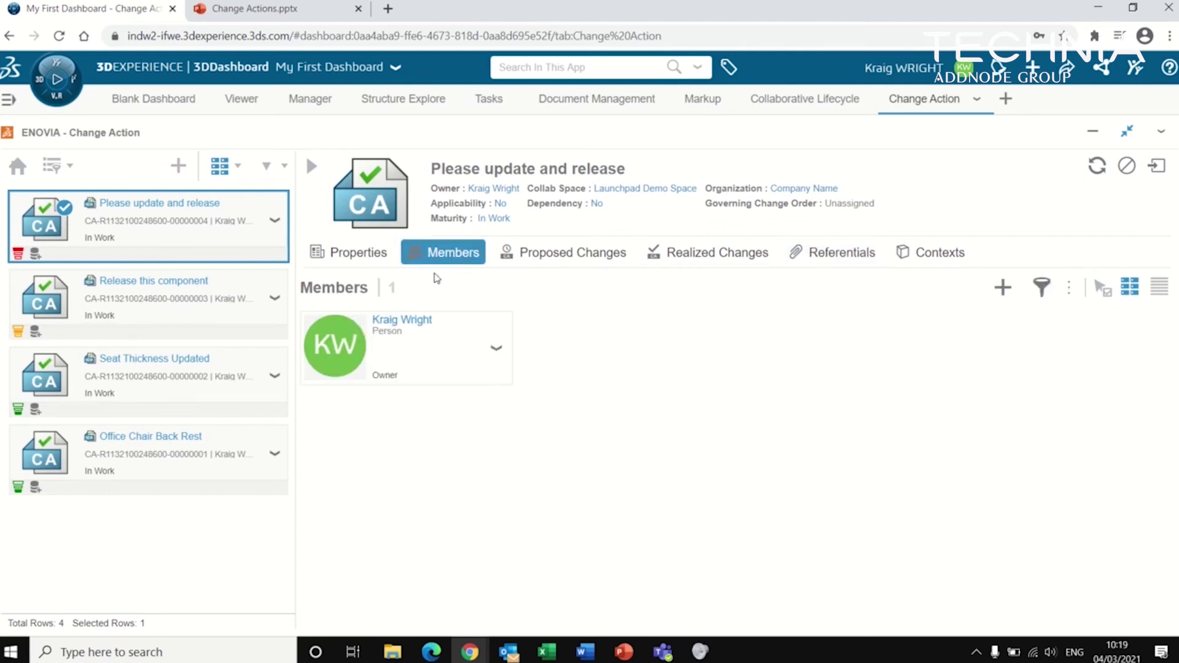
pyautogui.click(496, 348)
pyautogui.click(696, 388)
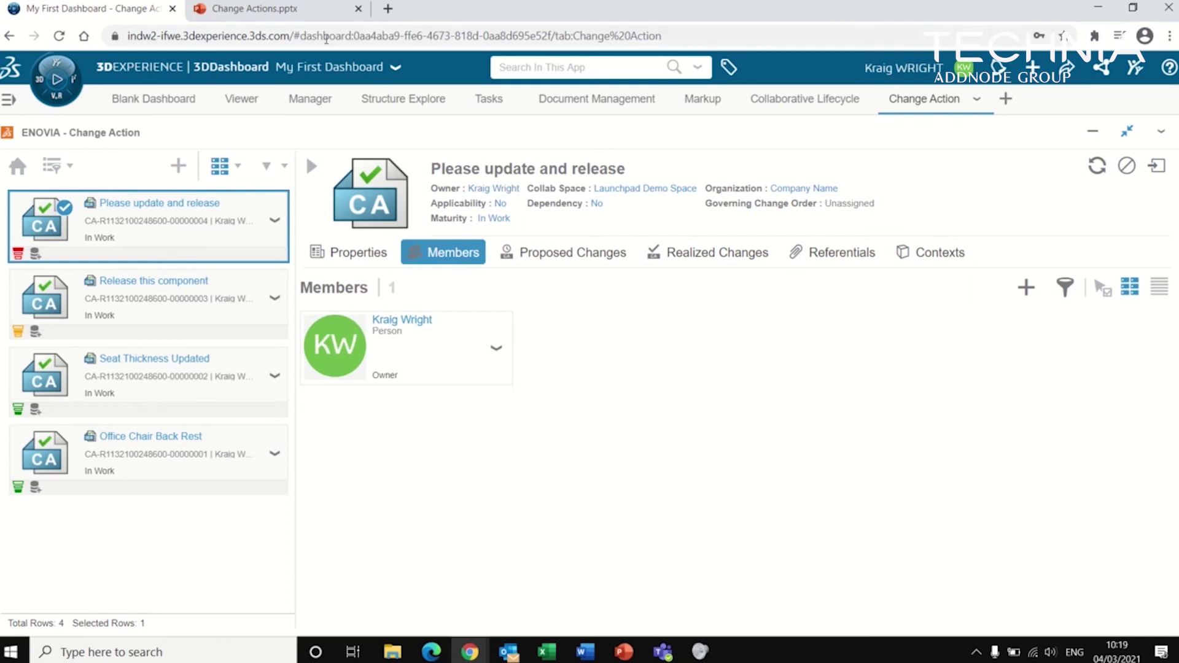
# Step: Show slide 4, Approval Routes, of Change Actions.pptx in PowerPoint for the web
pyautogui.click(299, 17)
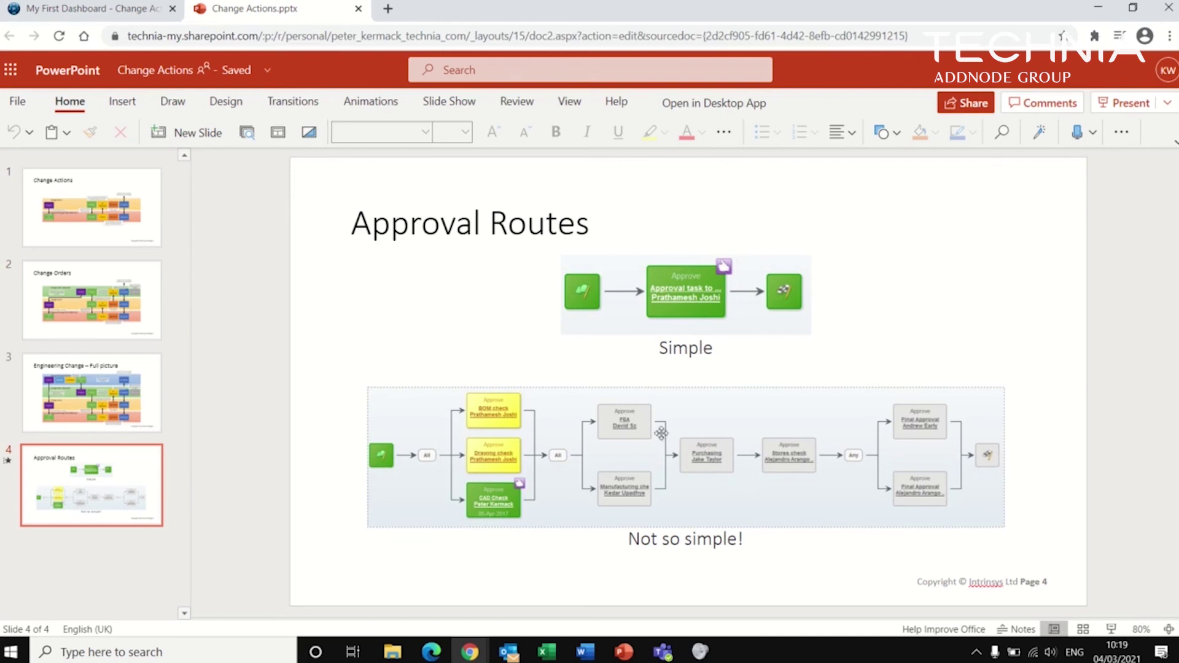
# Step: Go back to the 'Please update and release' change action's Members tab, which lists only its owner
pyautogui.click(92, 9)
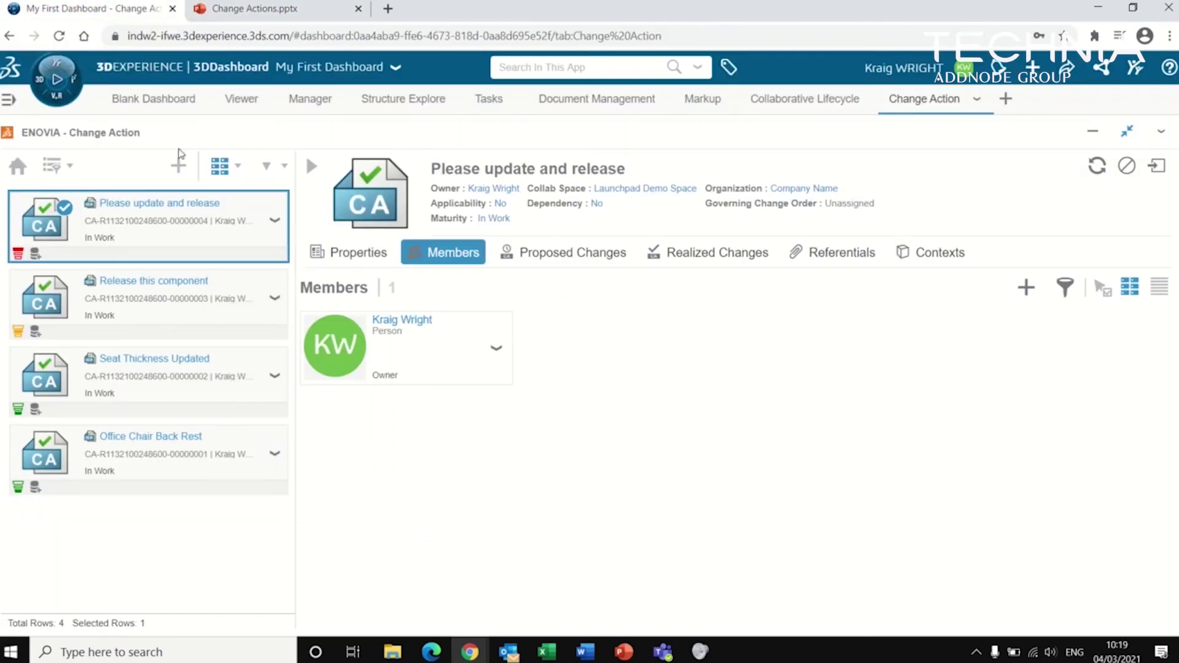